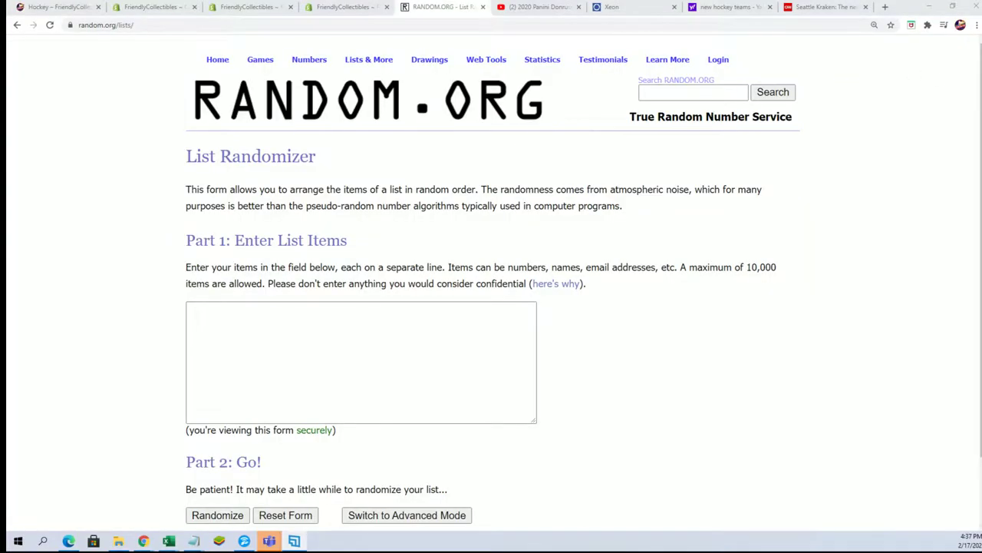
Select and copy the 30 owner names listed in the Notepad notes.
click(294, 540)
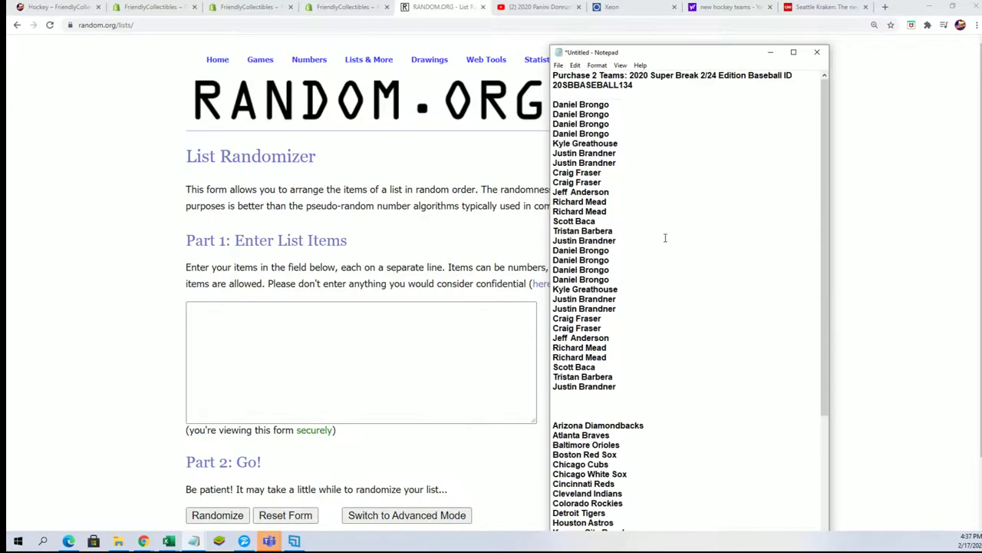
mouse_move(626, 386)
mouse_down()
mouse_move(554, 337)
mouse_move(544, 110)
mouse_up()
right_click(604, 113)
click(591, 155)
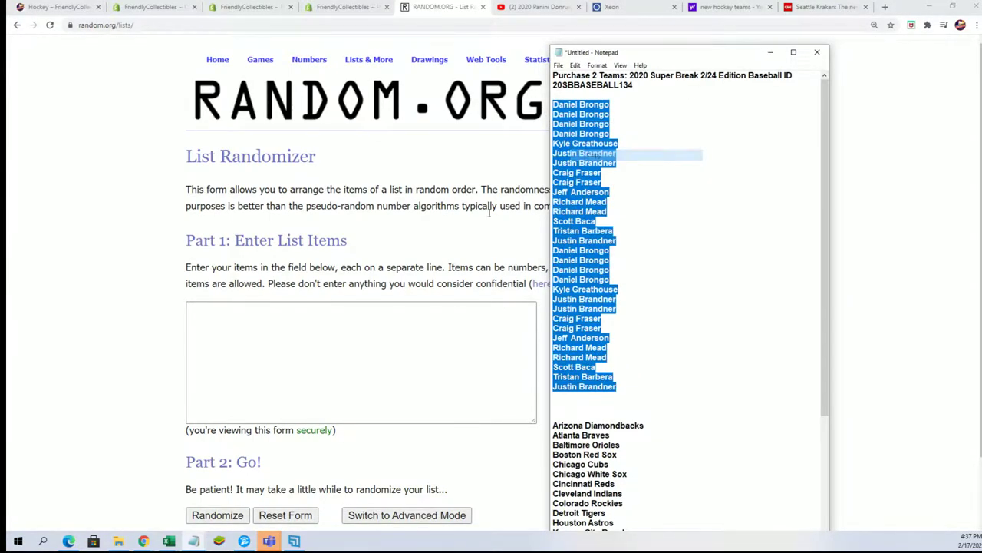
Paste the 30 owner names into the List Randomizer box and randomize them.
click(228, 311)
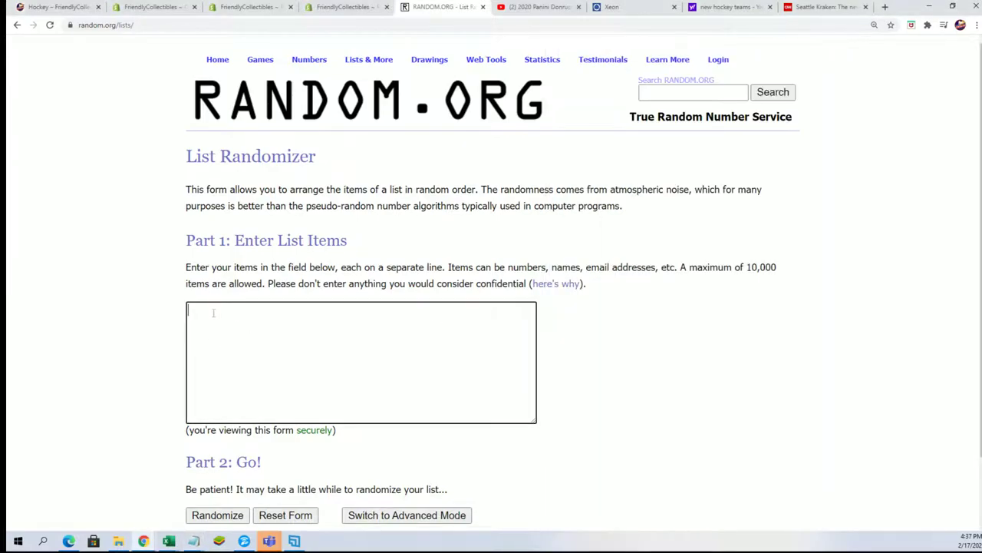
right_click(213, 312)
click(244, 395)
scroll(629, 386, down, 1)
click(243, 442)
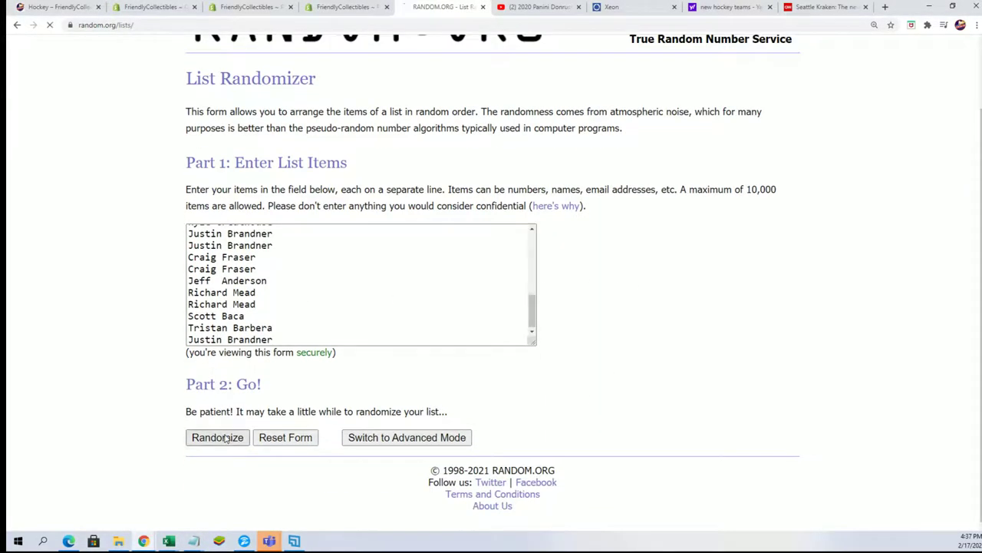
Reshuffle the owner list six more times with Again!, seven shuffles in total.
scroll(224, 435, down, 2)
click(225, 435)
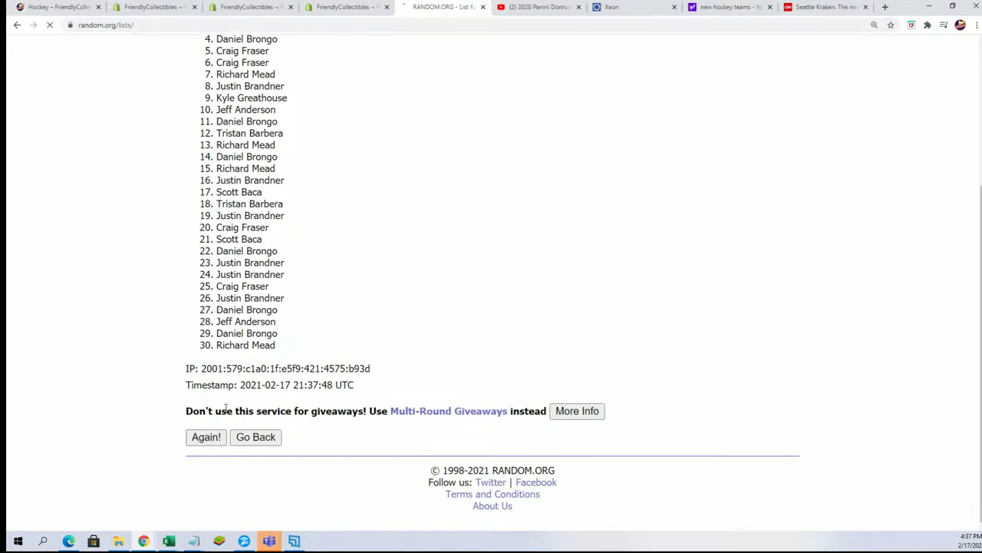
scroll(231, 395, down, 3)
click(218, 436)
scroll(300, 401, down, 3)
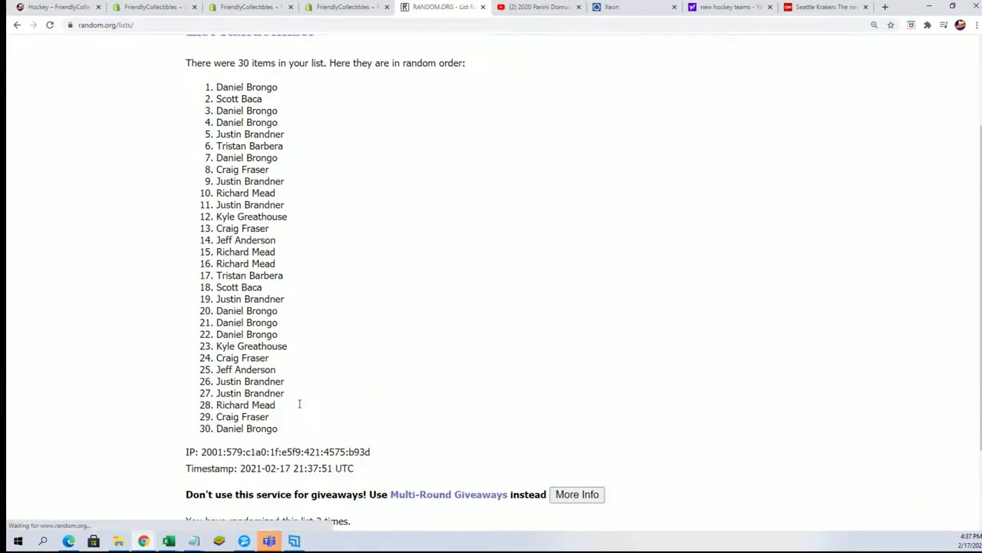
click(206, 437)
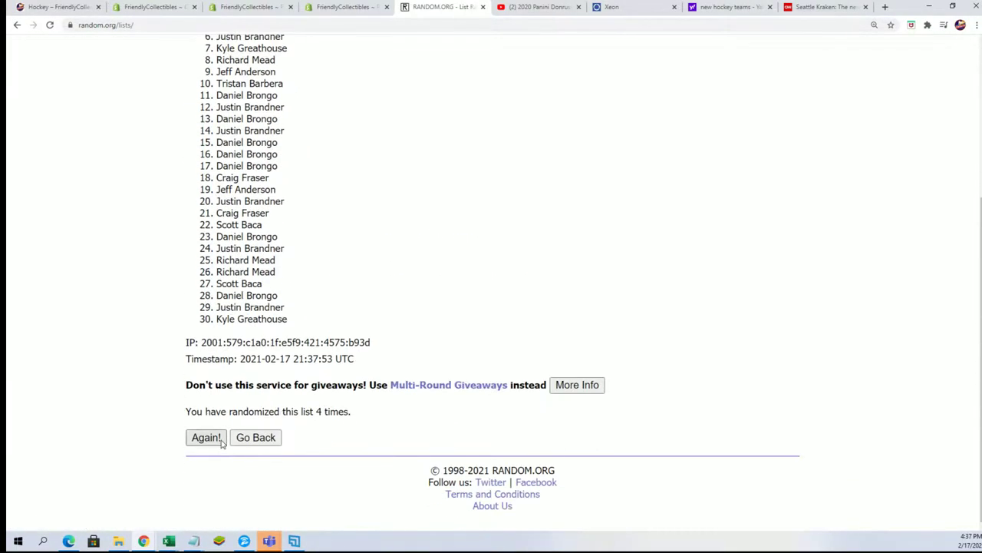
click(205, 437)
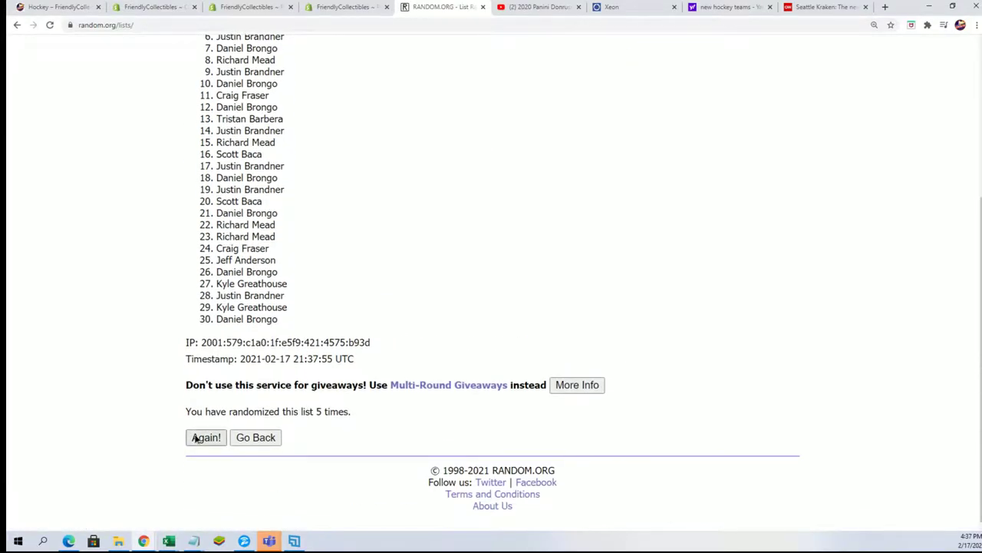
click(198, 437)
click(204, 438)
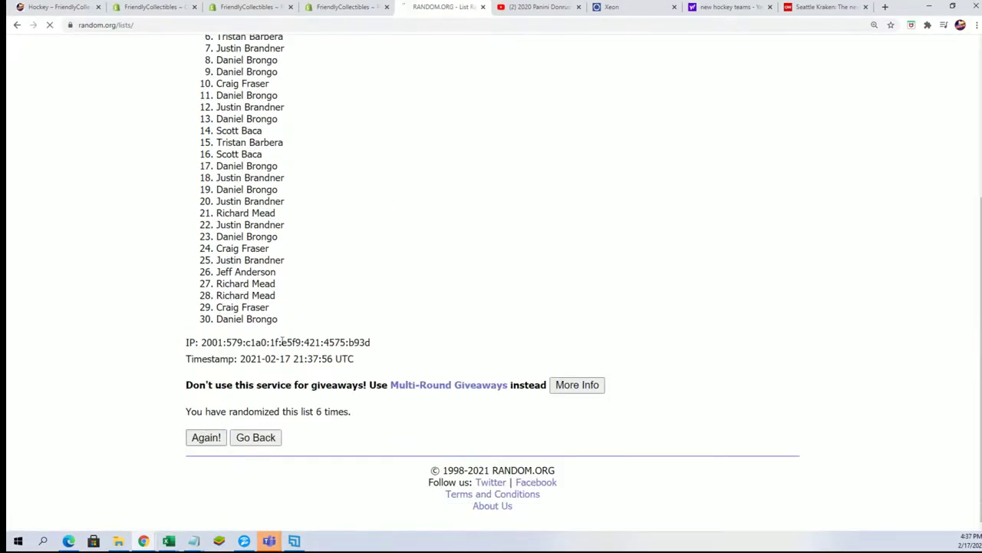
Select and copy the final randomized owner list.
scroll(244, 181, down, 1)
mouse_move(220, 157)
mouse_down()
mouse_move(261, 232)
mouse_move(314, 396)
mouse_move(276, 399)
mouse_move(277, 154)
mouse_move(212, 63)
mouse_up()
right_click(228, 71)
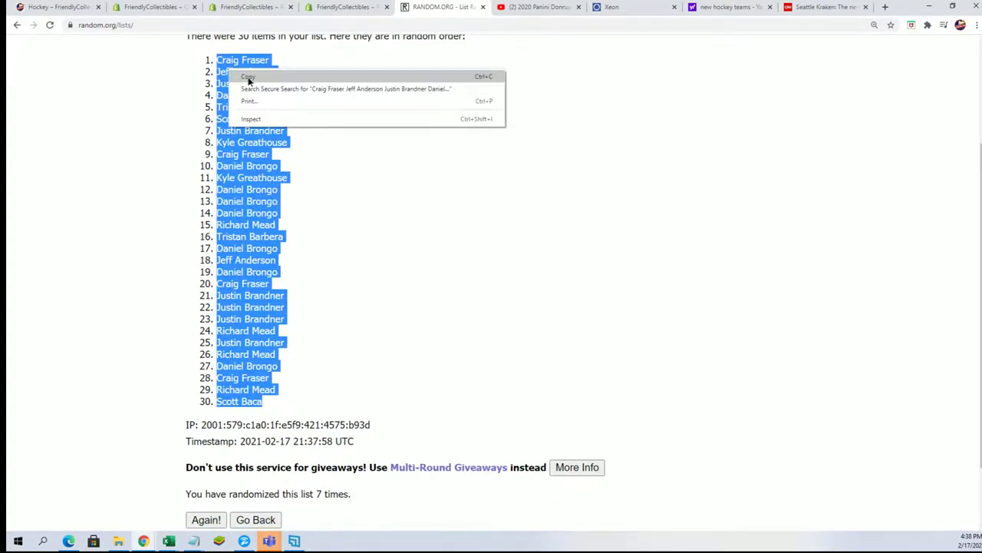
click(247, 78)
Paste the randomized owners into A2:A31 as plain text via Paste Special.
key(alt+Tab)
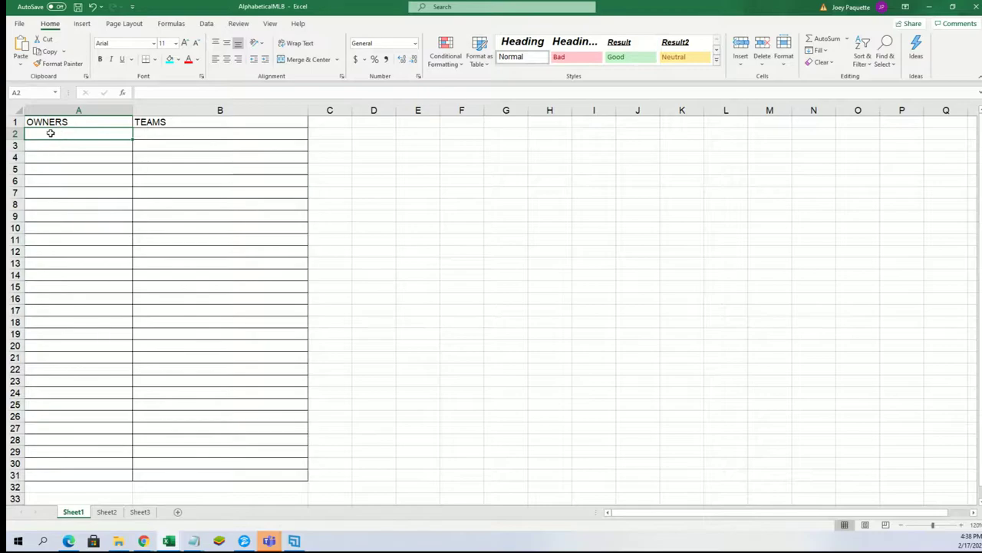
right_click(51, 133)
click(91, 202)
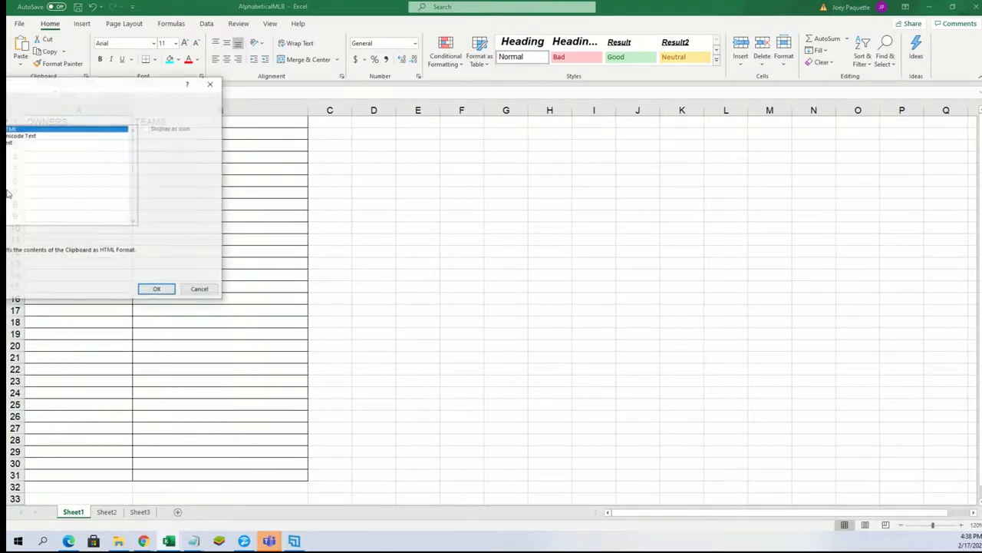
click(18, 143)
click(148, 289)
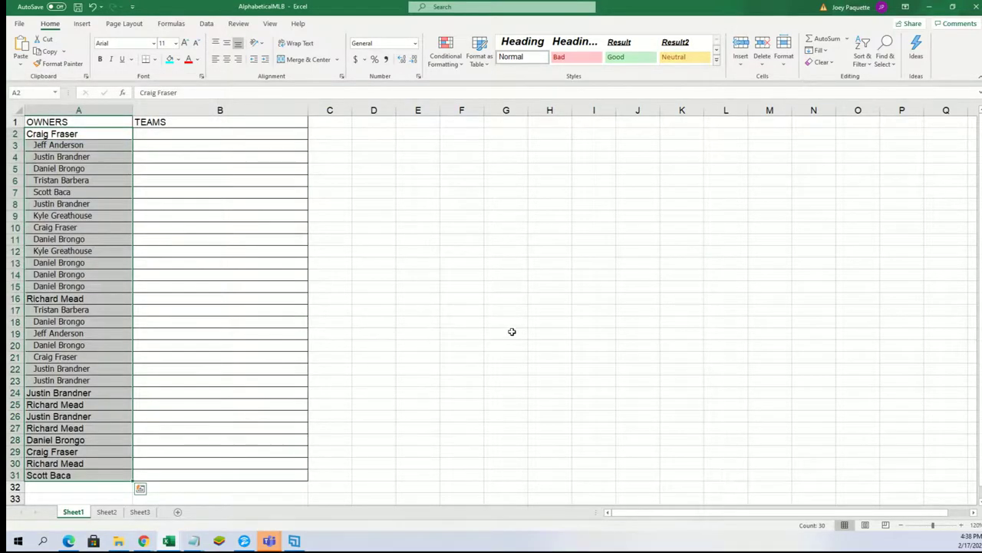
Make the owner names bold and left-aligned, then select B2.
right_click(86, 197)
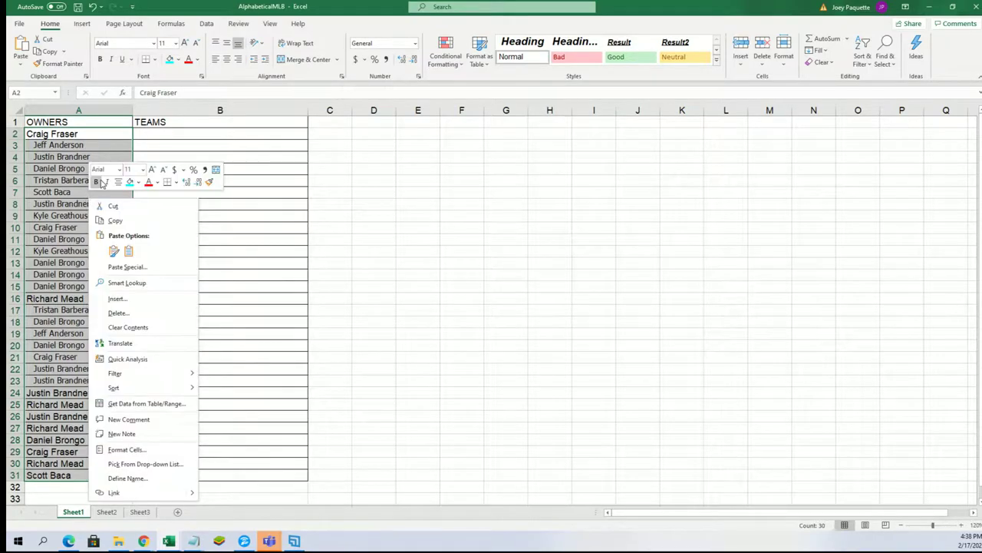
click(95, 182)
click(118, 182)
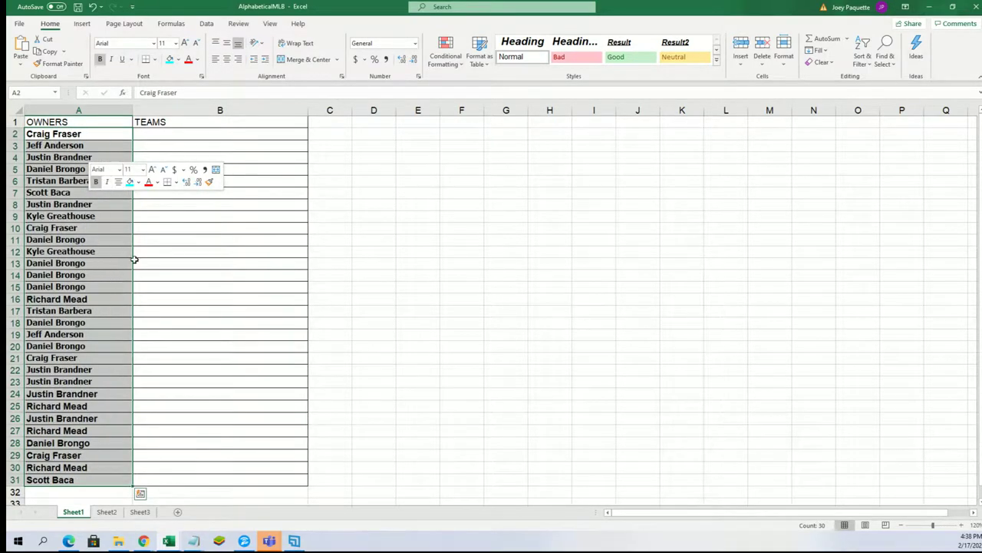
click(157, 133)
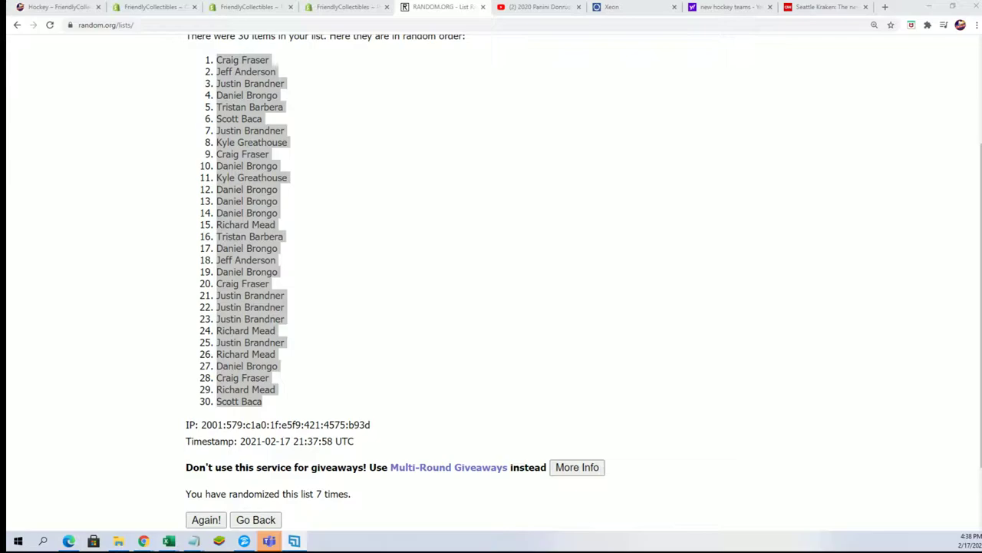
Copy the 30 MLB team names, Washington Nationals through Arizona Diamondbacks, from Notepad.
click(168, 541)
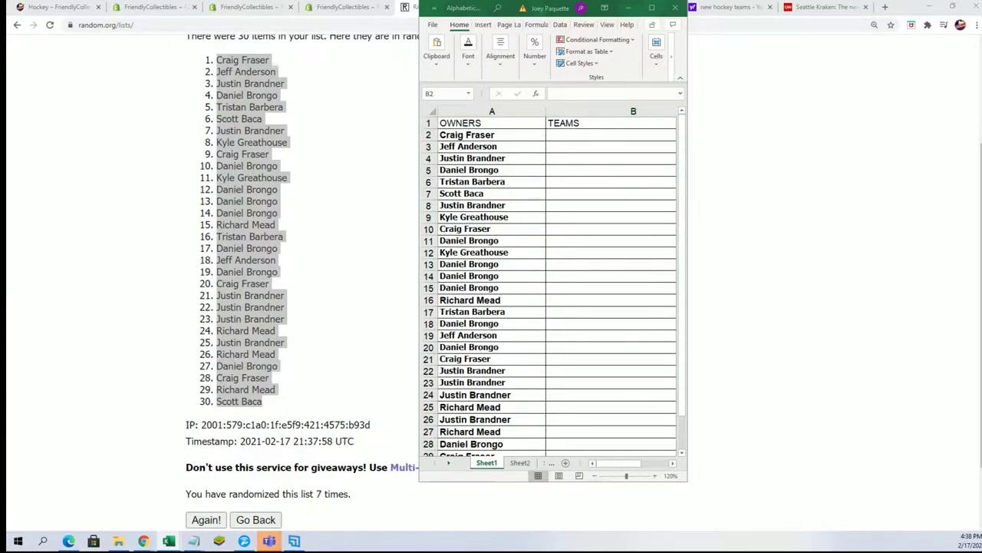
key(alt+Tab)
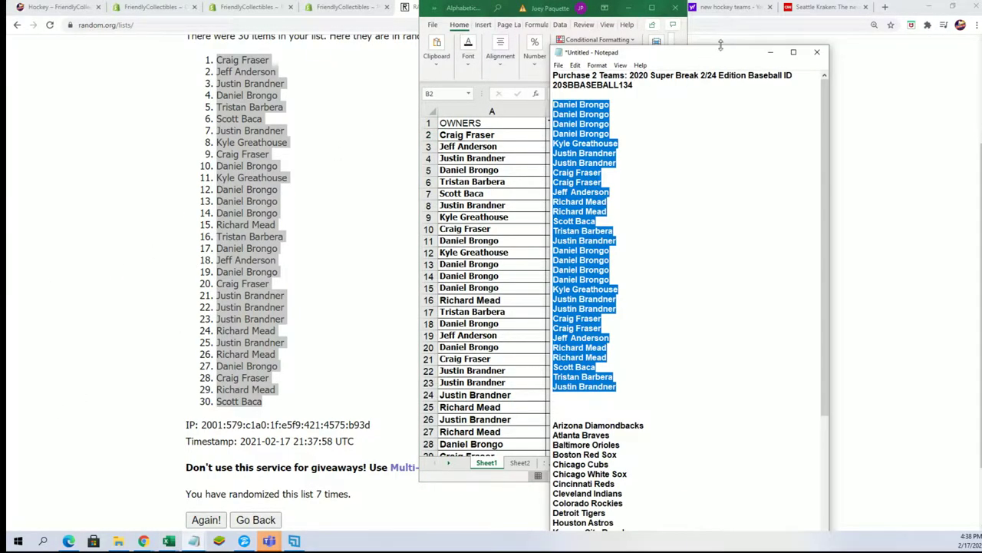
drag(719, 46, 720, 1)
scroll(639, 494, down, 5)
mouse_move(639, 515)
mouse_down()
mouse_move(584, 343)
mouse_move(583, 247)
mouse_move(551, 235)
mouse_up()
right_click(603, 245)
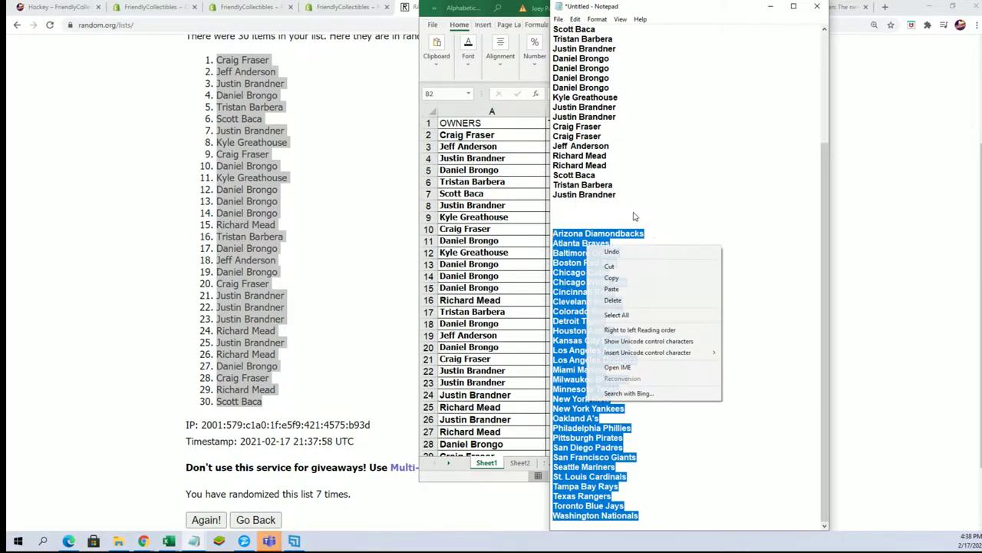
click(610, 277)
key(alt+Tab)
Paste the 30 team names into a fresh List Randomizer form and randomize them.
scroll(193, 164, up, 2)
scroll(360, 99, up, 2)
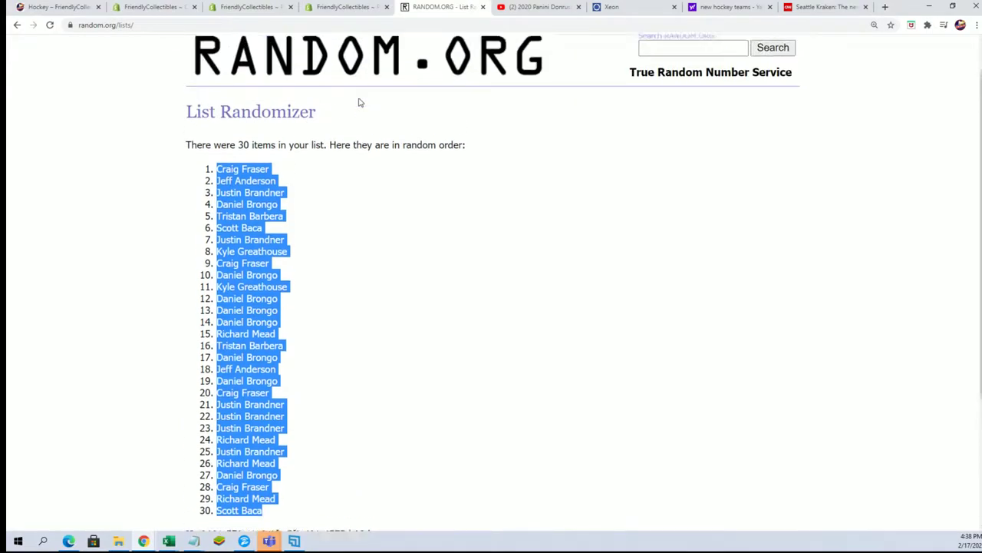
click(360, 75)
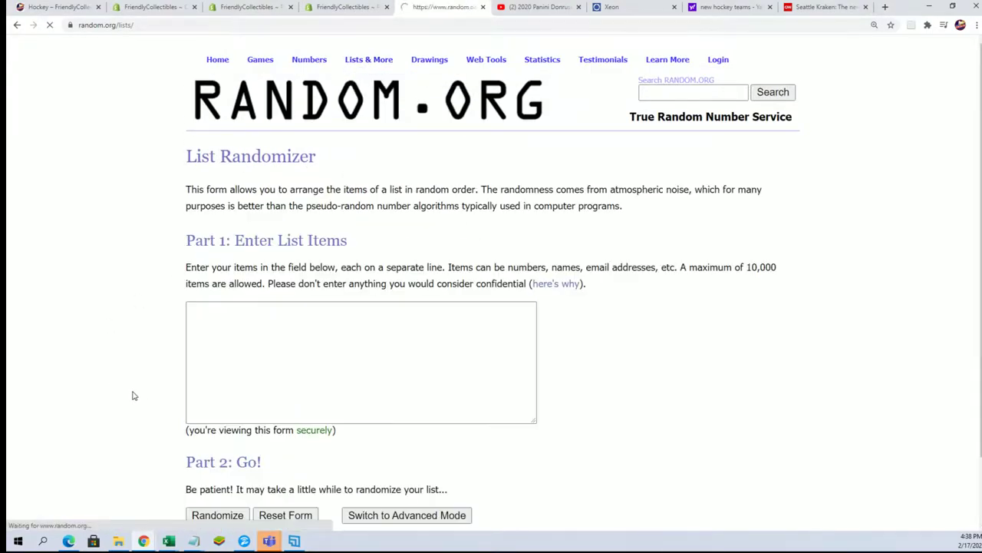
right_click(198, 311)
click(225, 391)
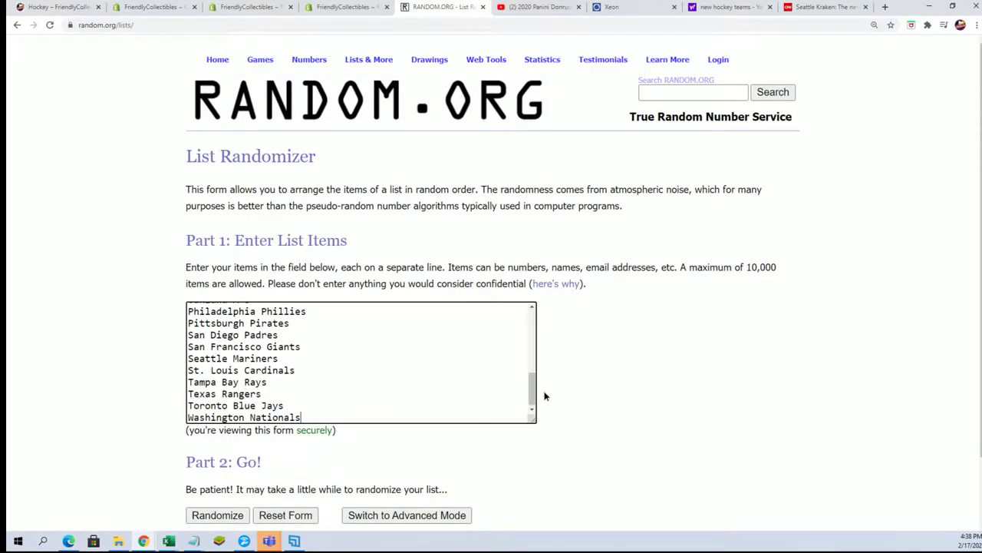
scroll(307, 429, down, 2)
click(218, 439)
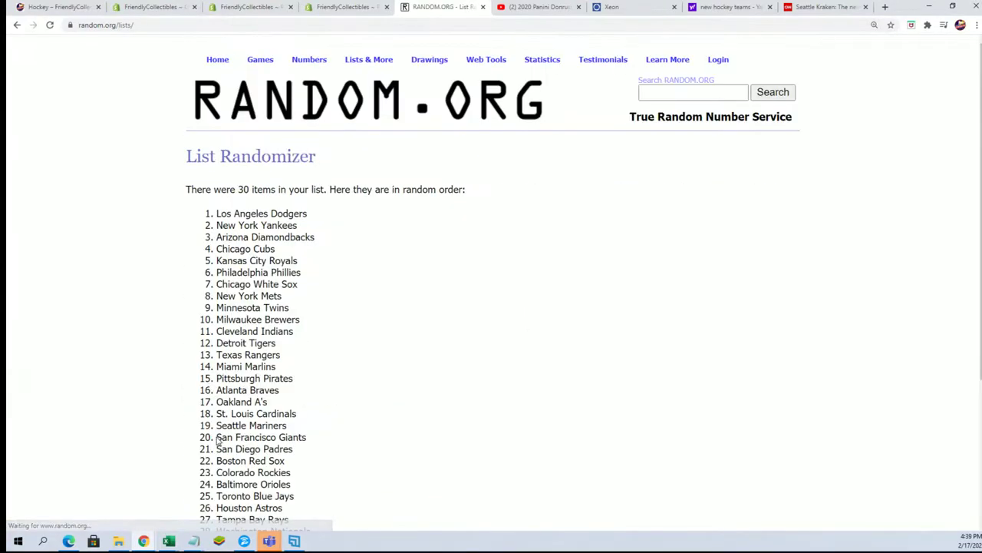
Reshuffle the team list three more times with Again!
scroll(220, 430, down, 2)
click(209, 437)
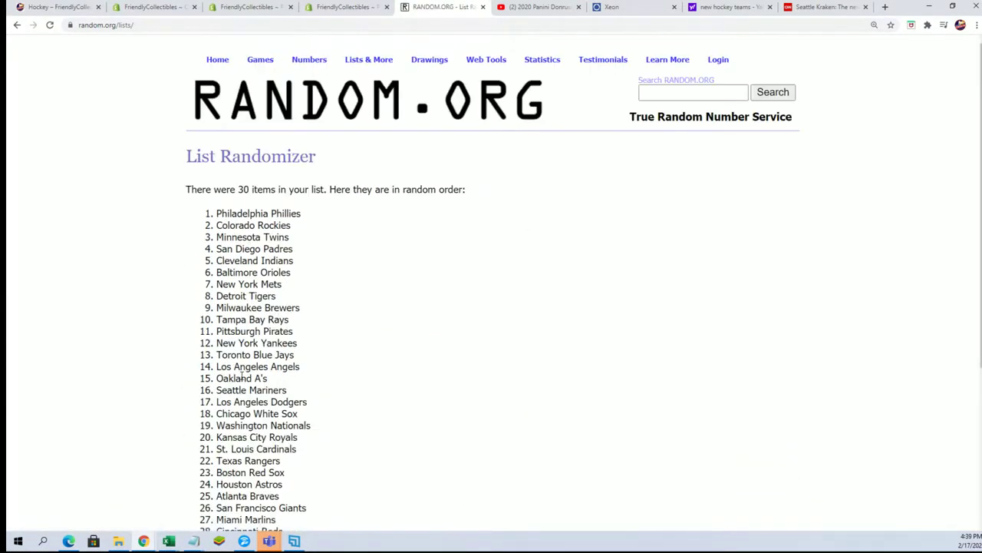
scroll(206, 411, down, 3)
click(204, 437)
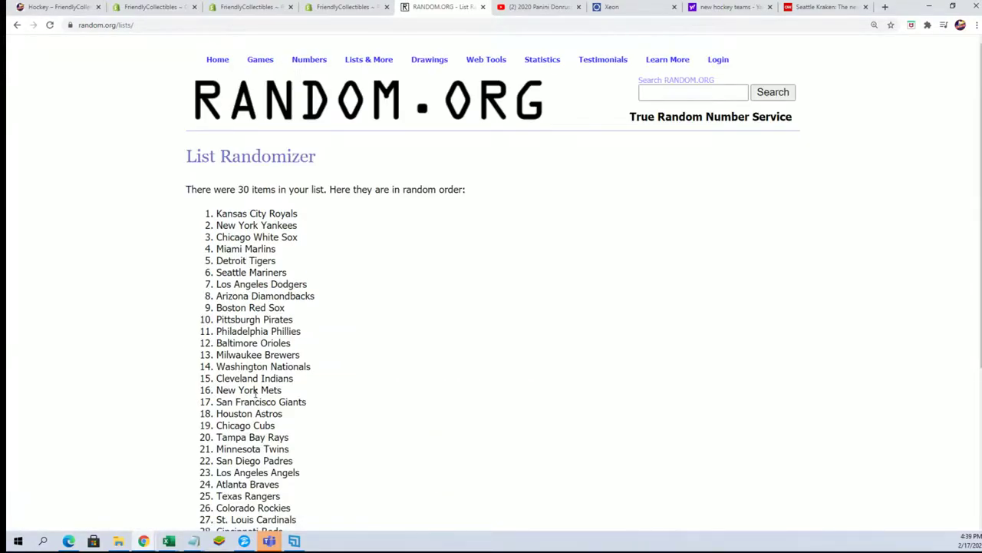
scroll(258, 393, down, 3)
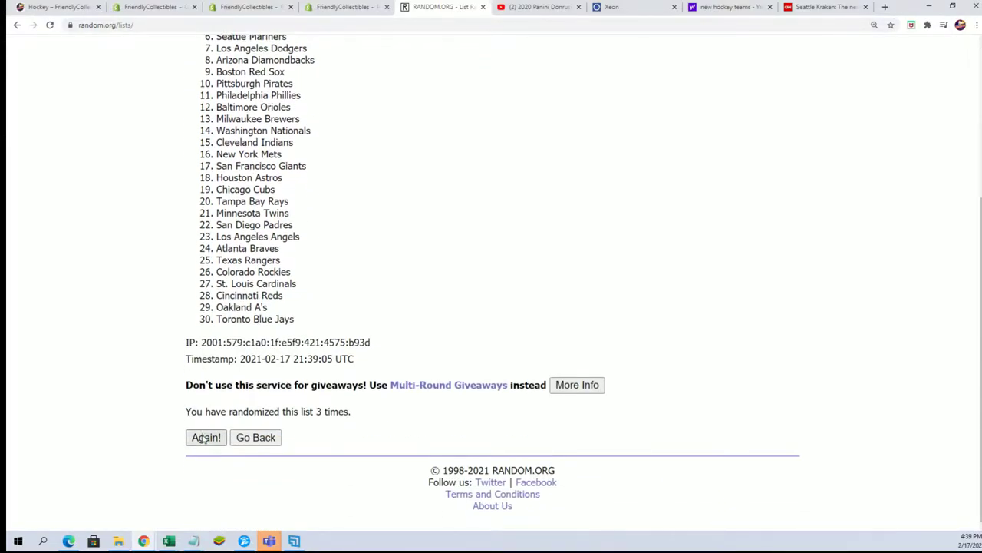
click(206, 438)
scroll(282, 376, down, 5)
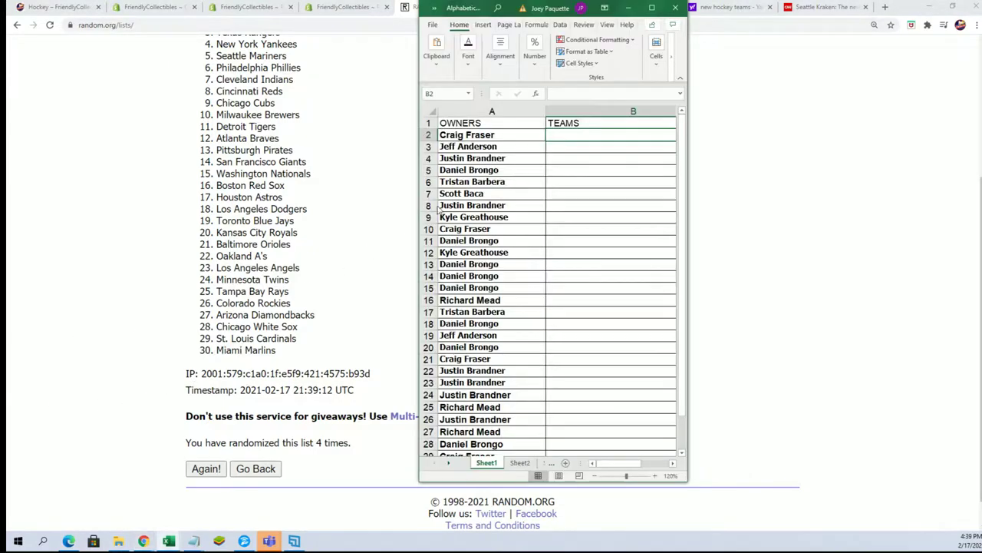
scroll(499, 397, down, 2)
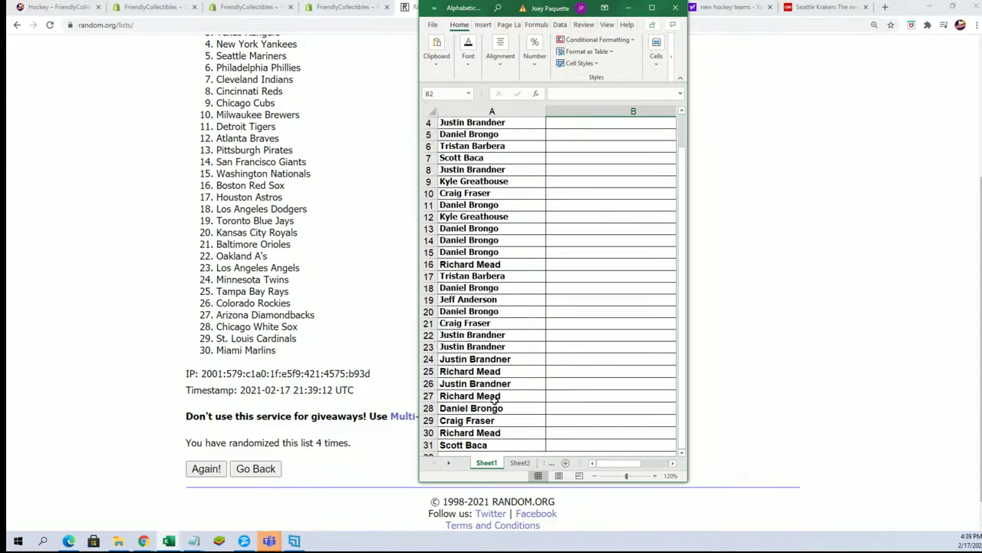
click(595, 476)
click(509, 352)
scroll(467, 245, left, 2)
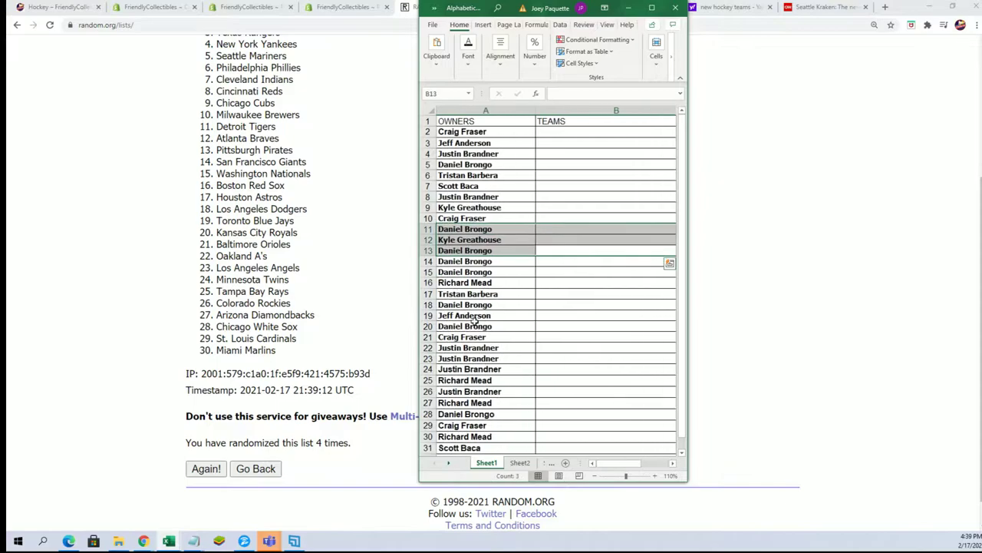
click(472, 325)
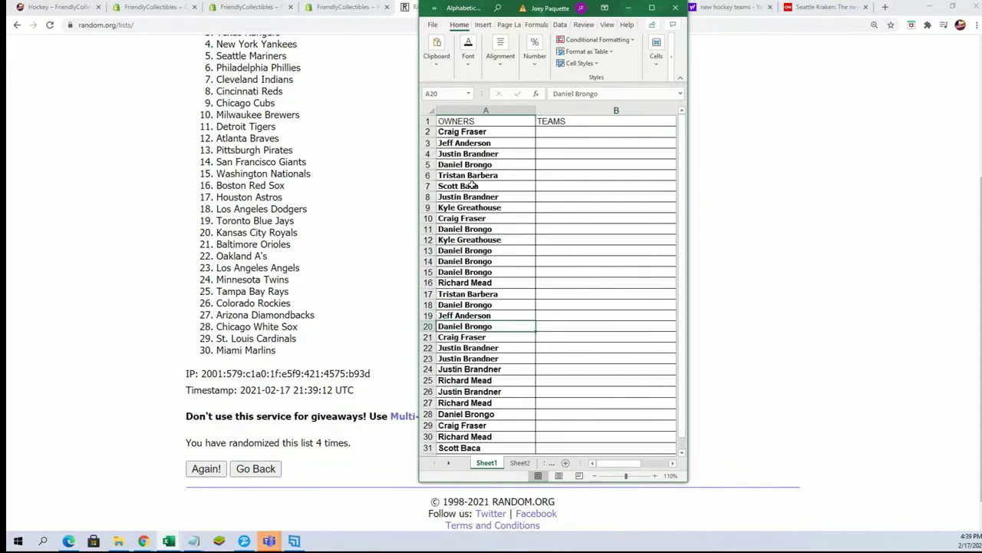
click(459, 437)
click(457, 404)
click(458, 381)
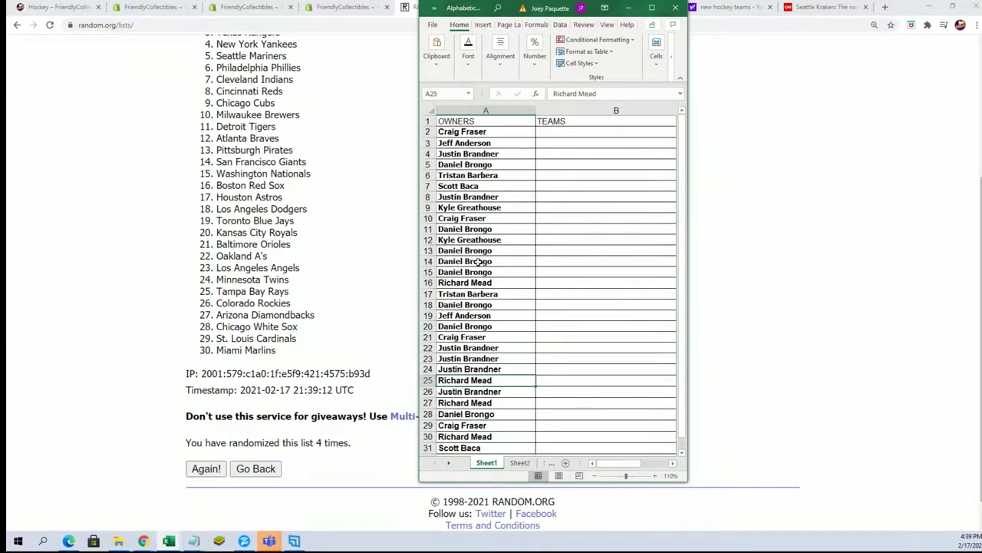
click(462, 282)
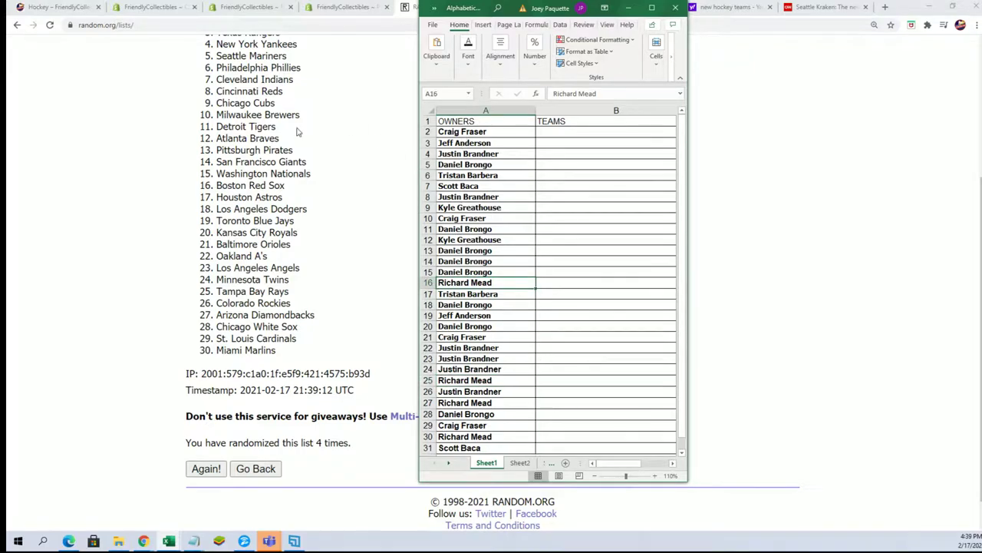
click(158, 397)
scroll(268, 135, up, 2)
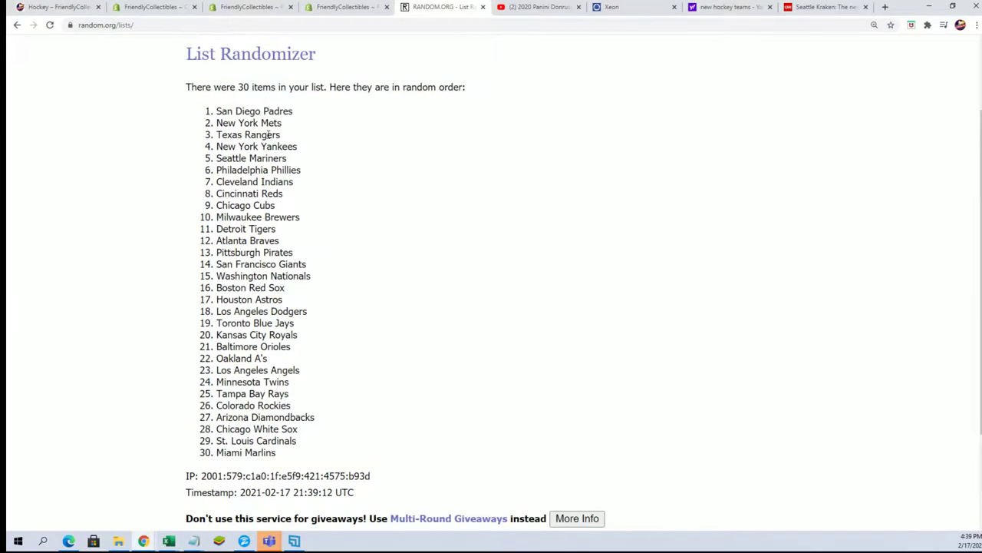
scroll(335, 222, down, 2)
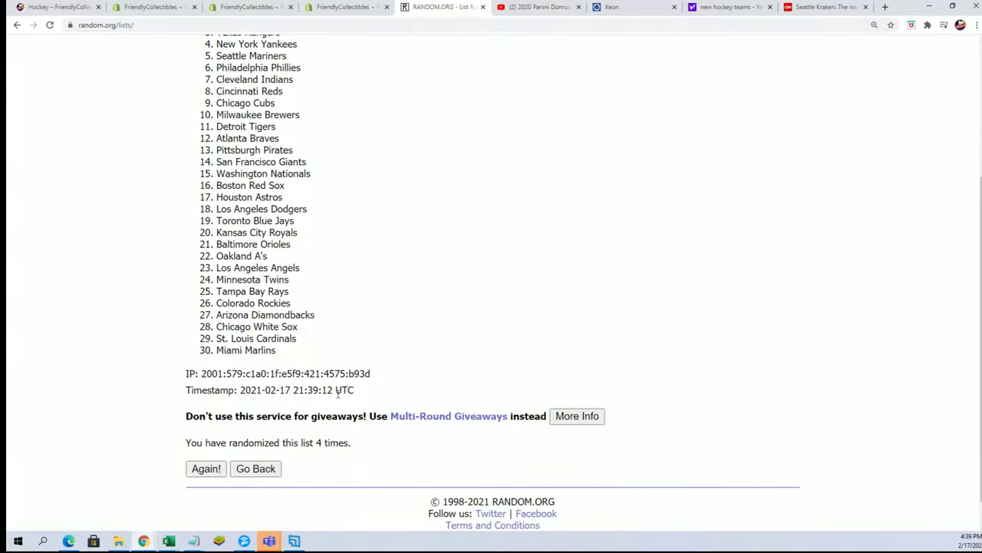
scroll(342, 396, up, 1)
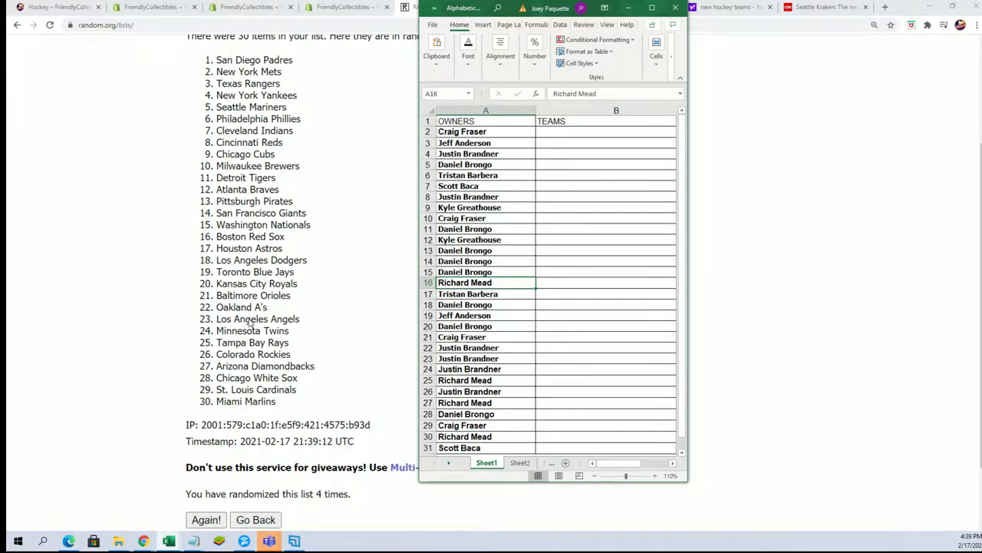
Reshuffle the team list three more times with Again!
click(210, 520)
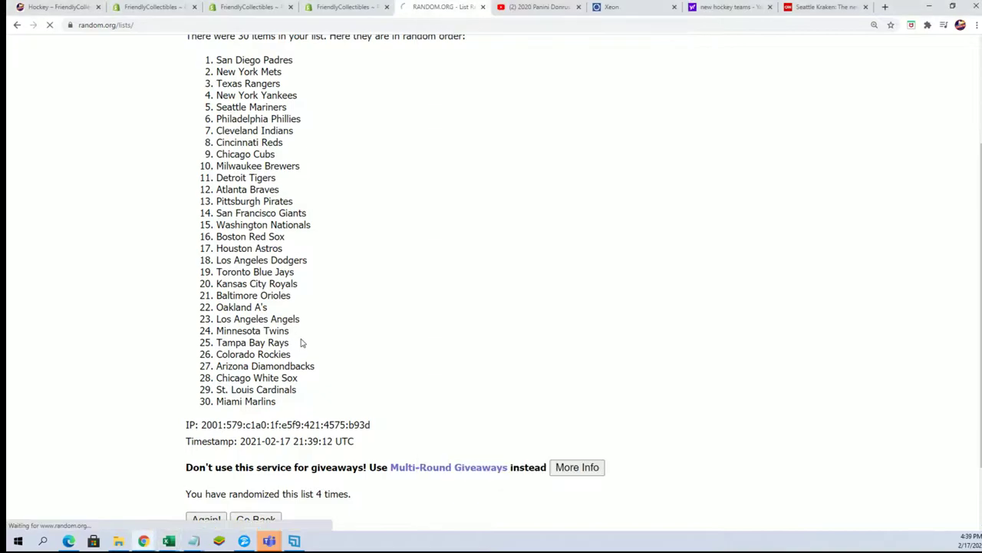
scroll(297, 350, down, 3)
click(204, 467)
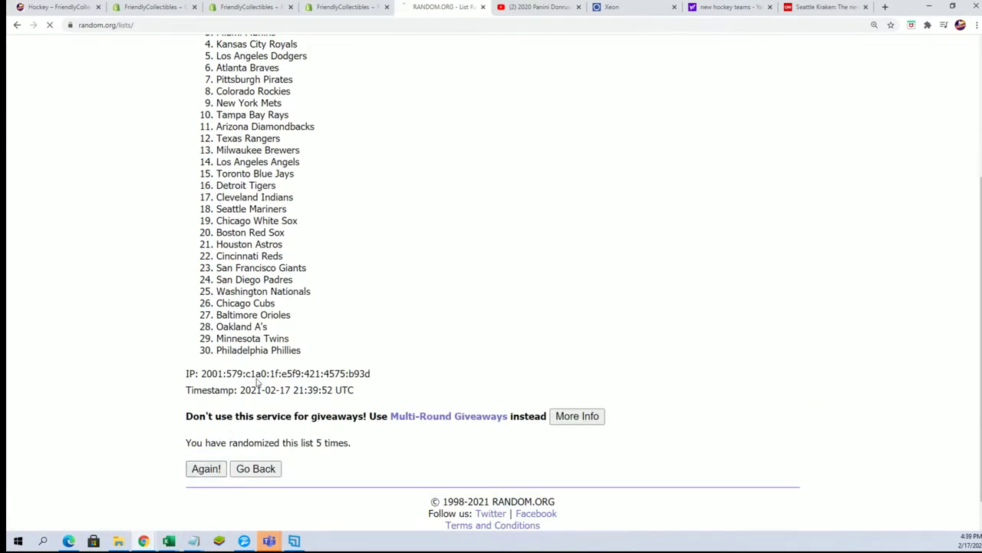
scroll(343, 255, down, 3)
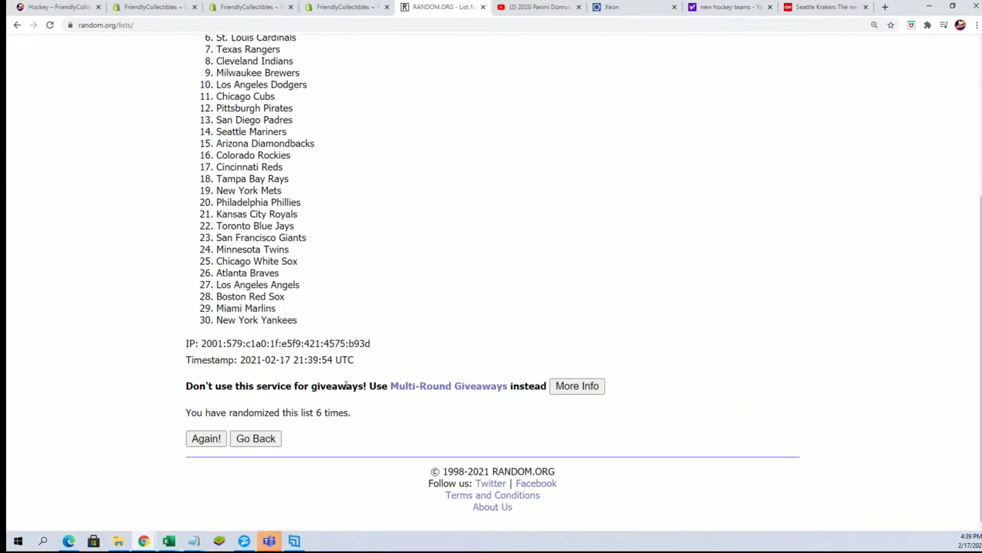
click(205, 439)
scroll(239, 134, down, 2)
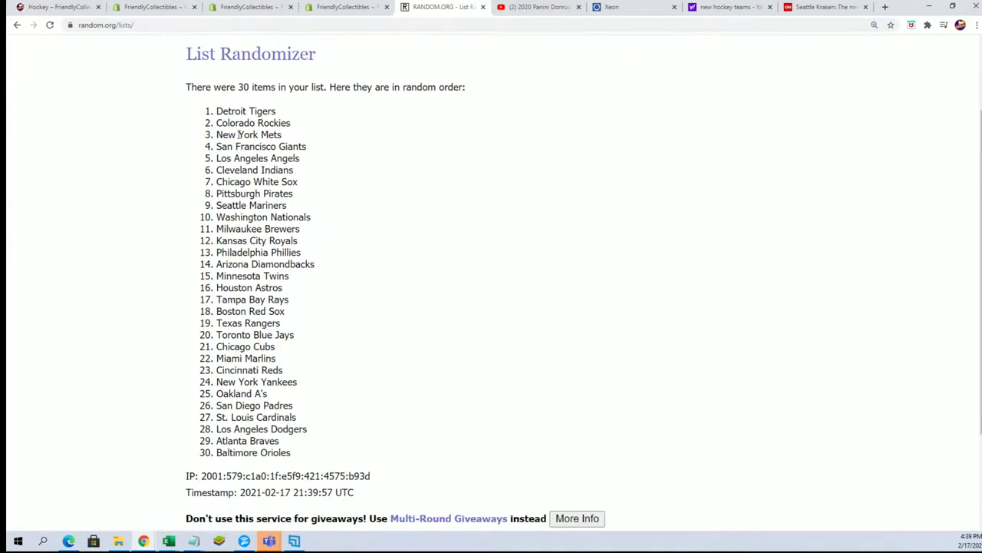
Select and copy the final 30-team list, Detroit Tigers through Baltimore Orioles.
mouse_move(215, 105)
mouse_down()
mouse_move(292, 377)
mouse_move(322, 441)
mouse_move(345, 444)
mouse_up()
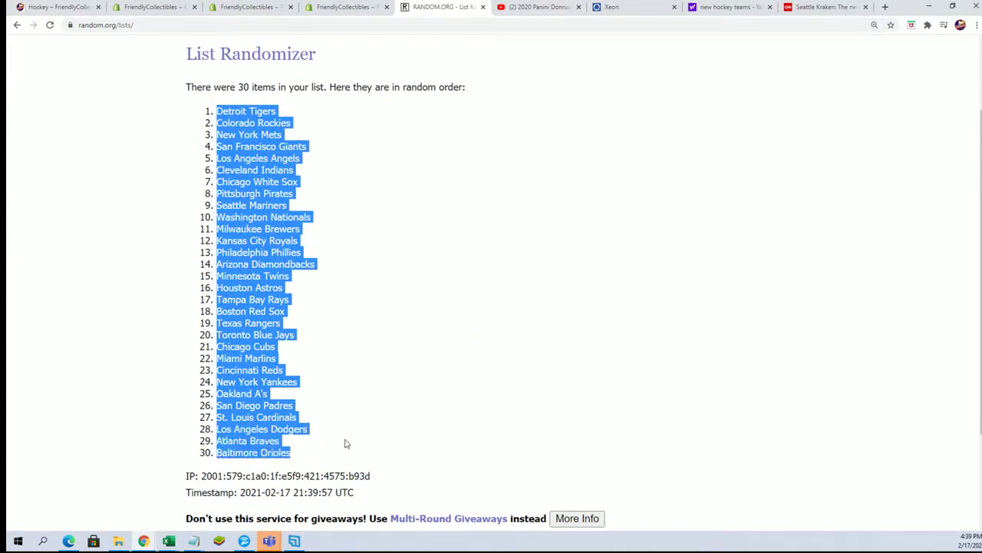
right_click(259, 185)
click(288, 192)
key(alt+Tab)
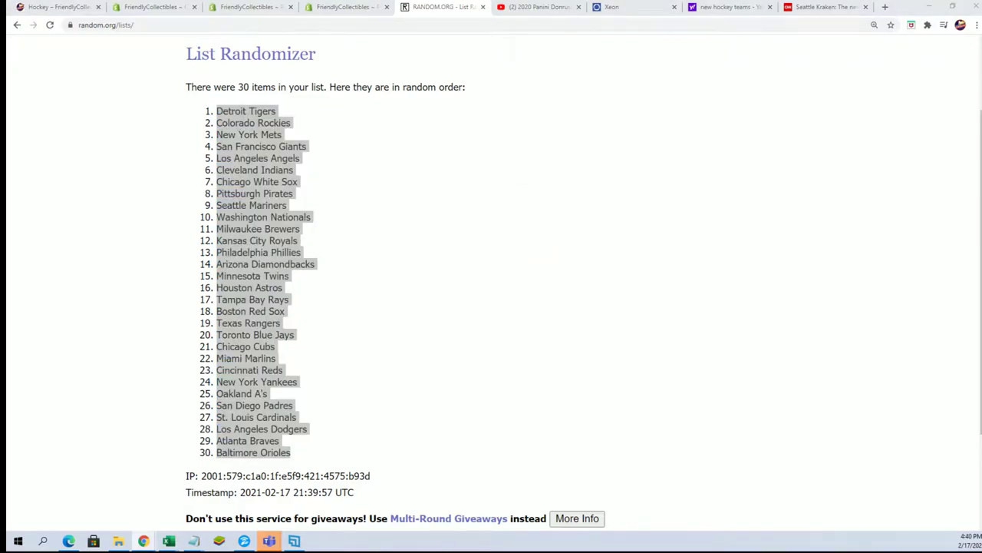
Paste the shuffled teams into B2:B31 as plain text via Paste Special.
click(544, 132)
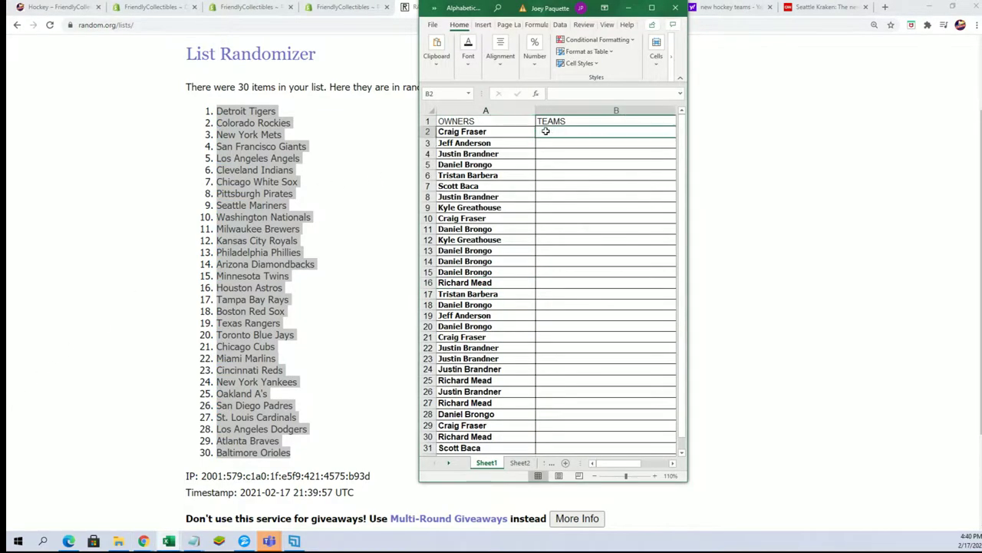
right_click(544, 132)
click(574, 200)
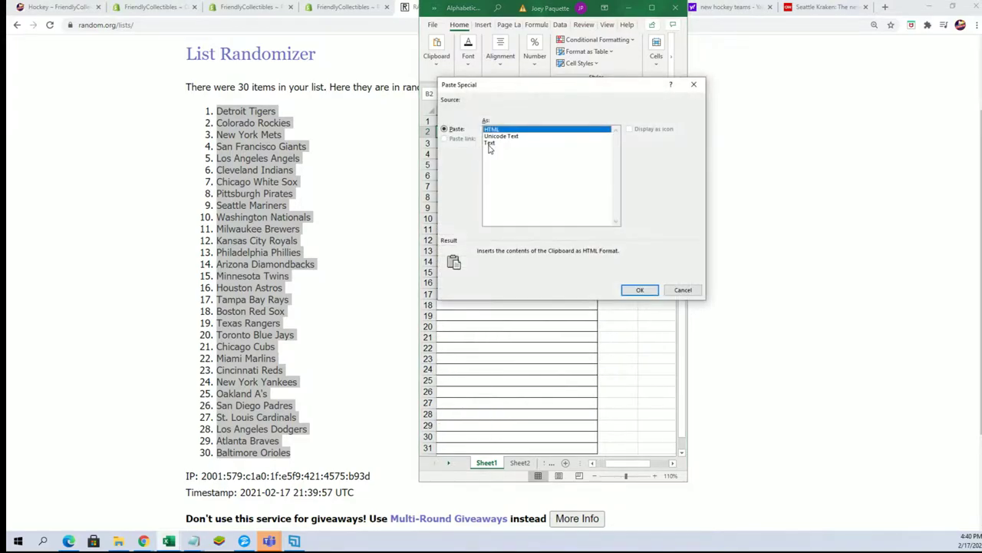
click(491, 142)
click(627, 290)
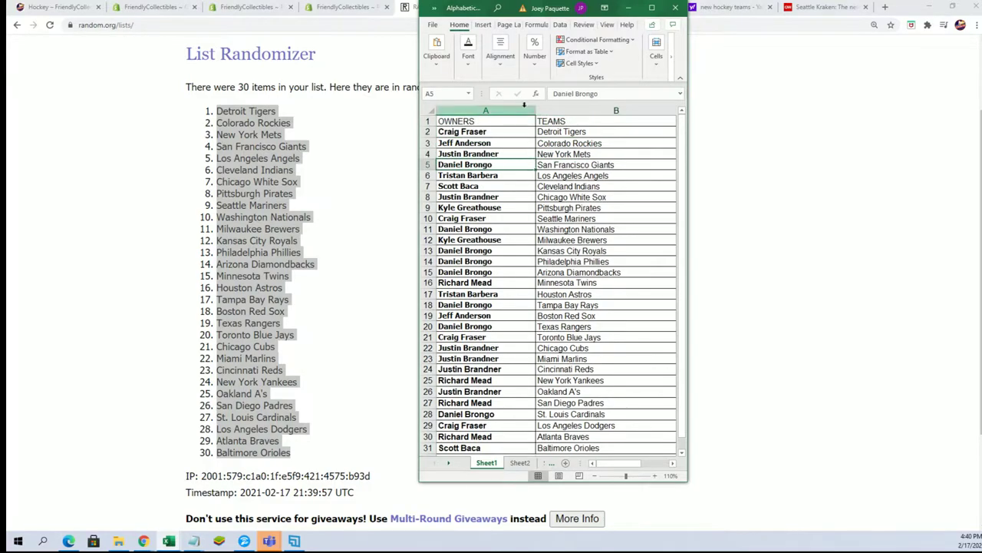
Resize column A to fit the names, maximize Excel and zoom to 120%.
click(521, 111)
drag(535, 111, 508, 112)
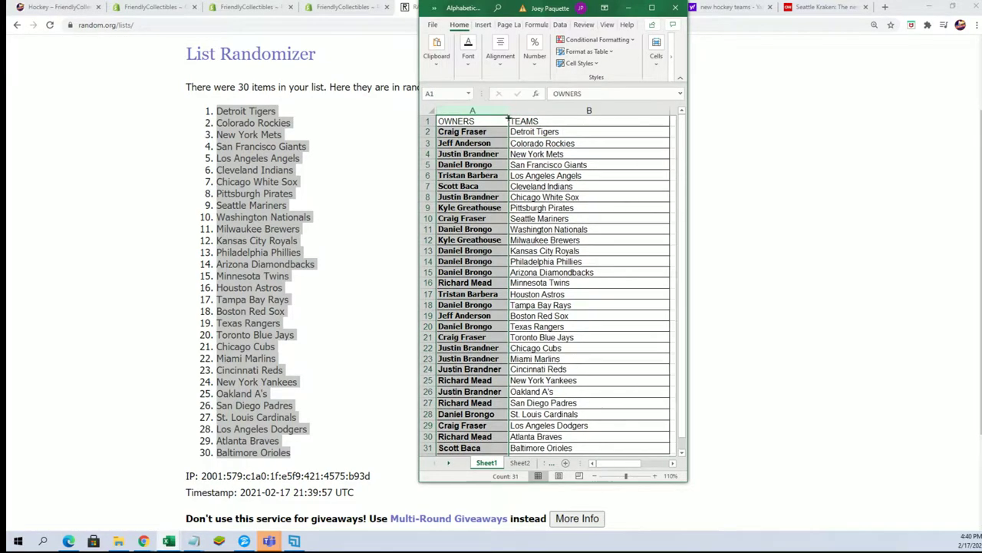
click(652, 7)
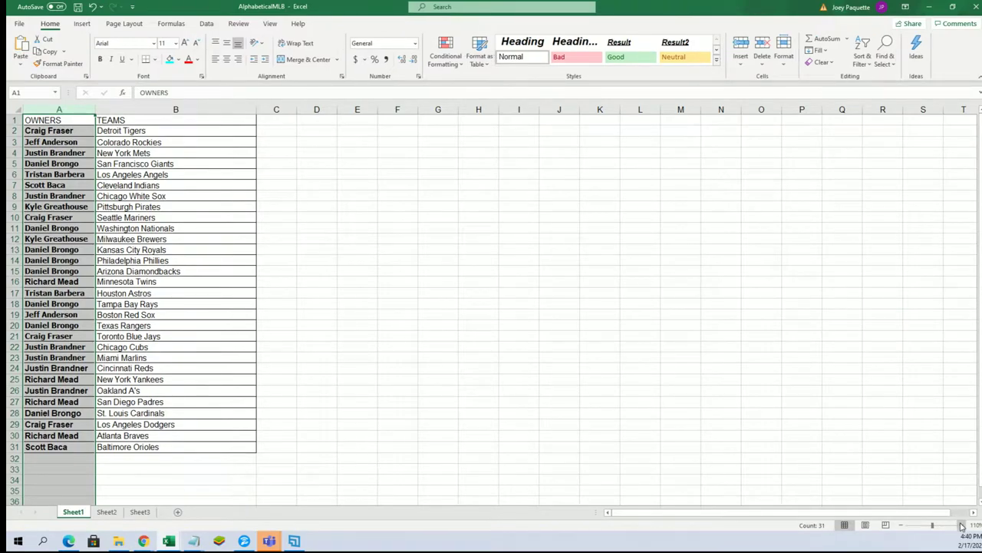
click(962, 525)
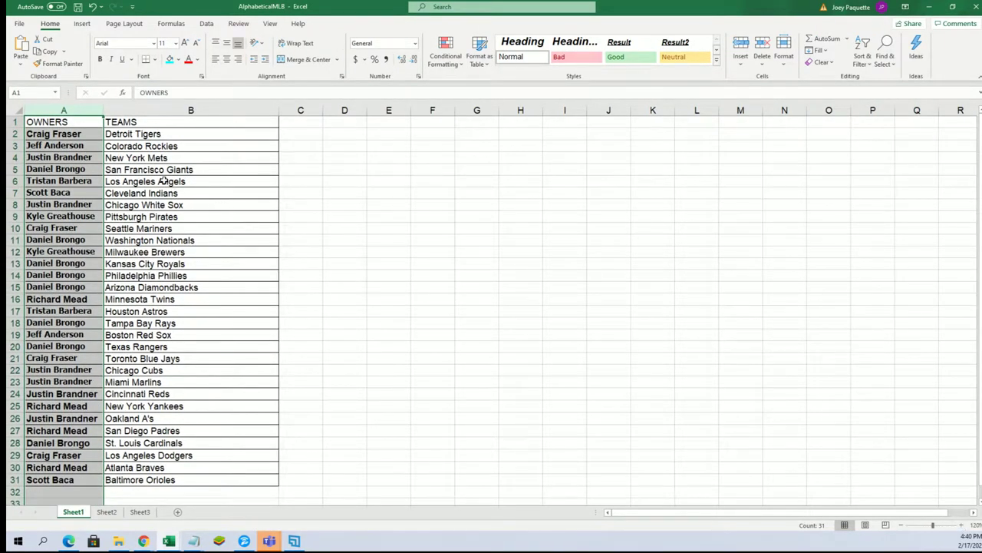